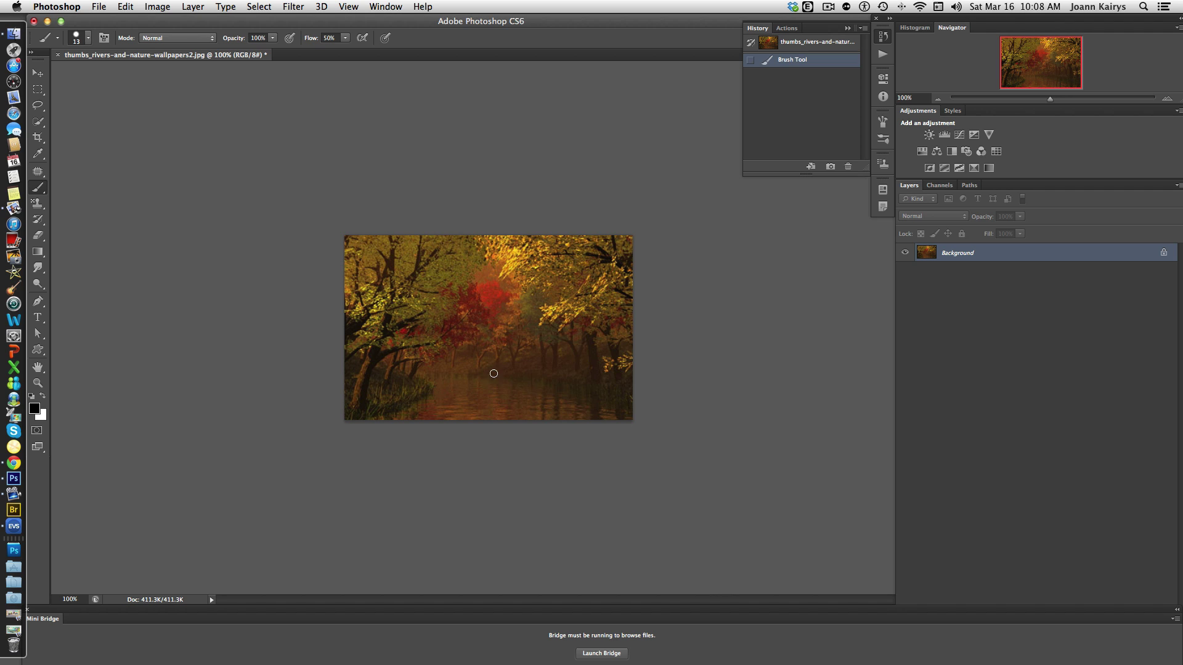
# - Duplicate the Background layer as 'Background copy' and hide the original Background layer
pyautogui.rightClick(992, 254)
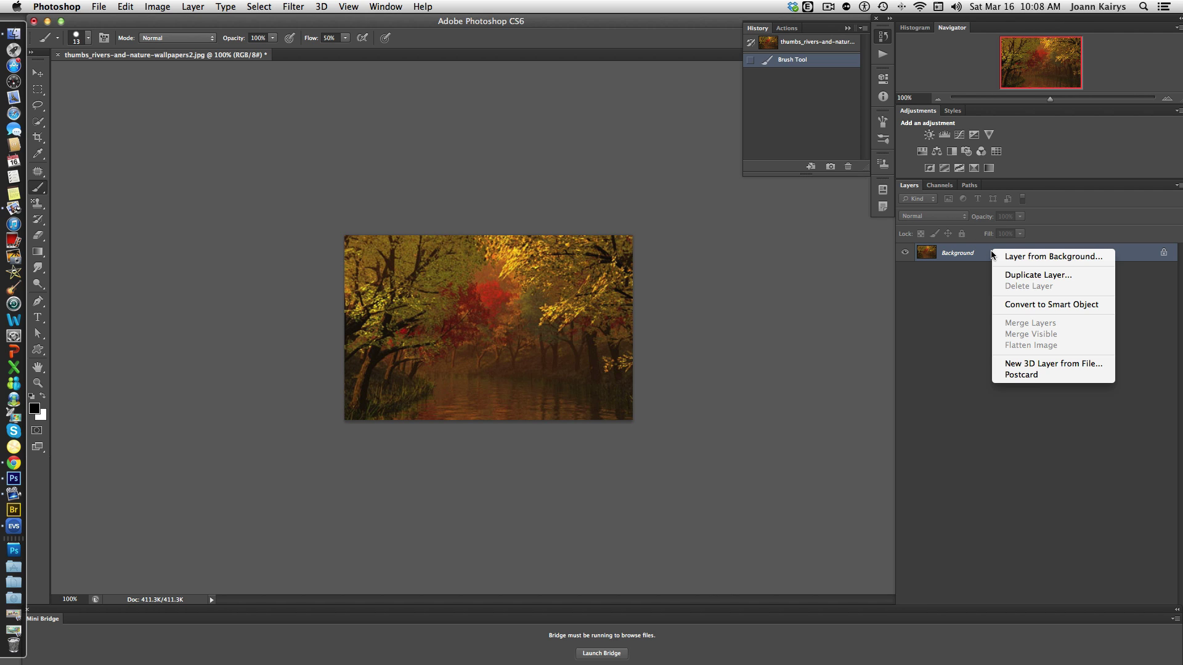
pyautogui.click(1015, 277)
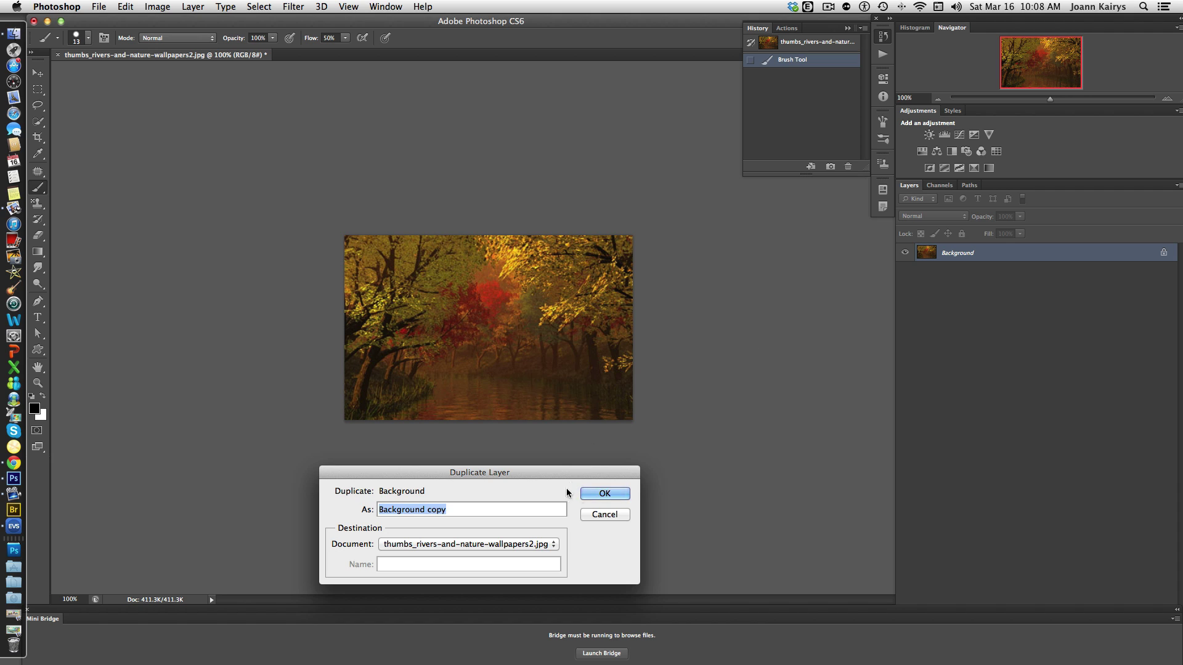
pyautogui.click(595, 494)
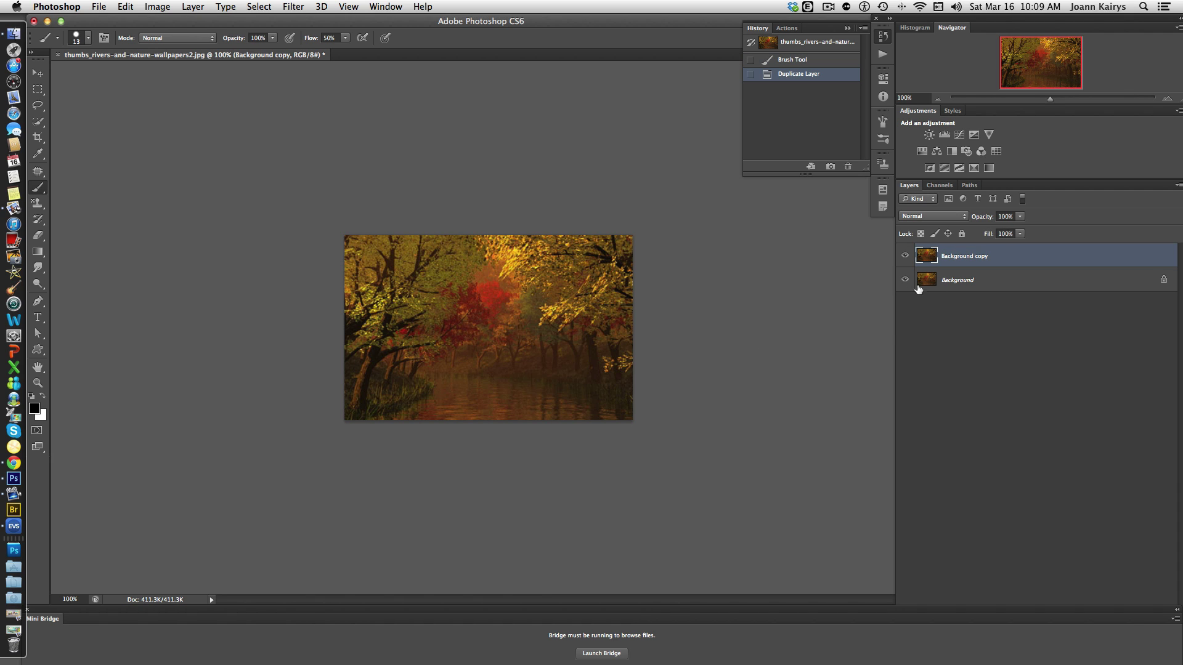
pyautogui.click(905, 280)
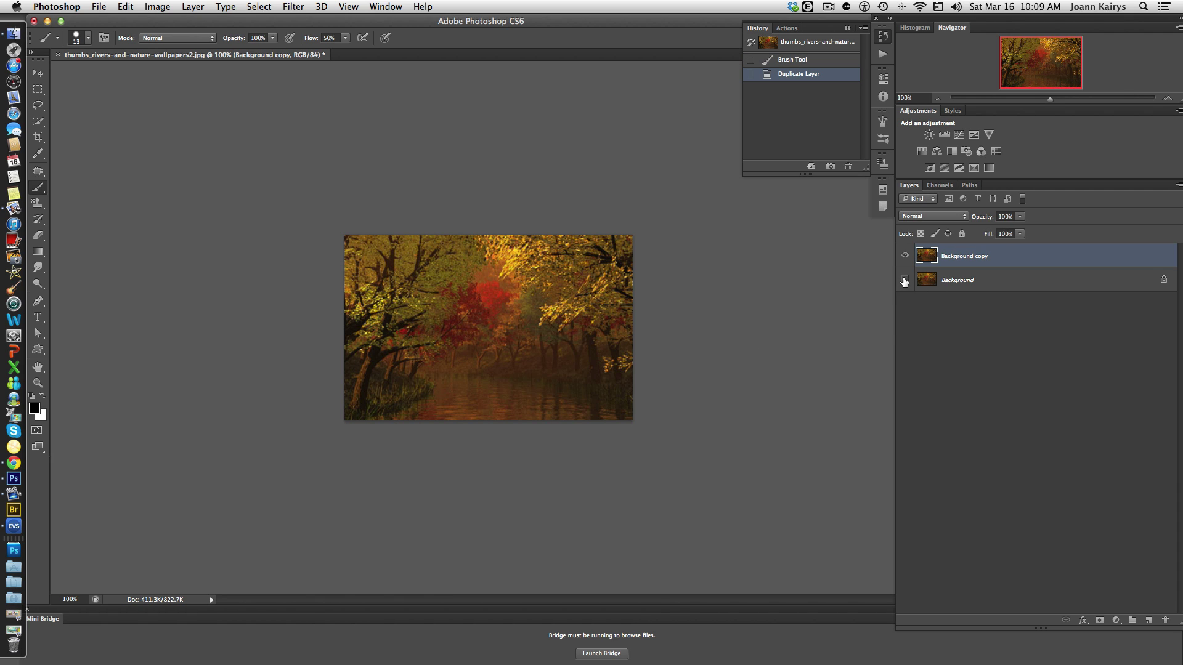
# - Add a Curves 1 layer clipped to Background copy, raising the curve to Input 58 / Output 198
pyautogui.click(959, 135)
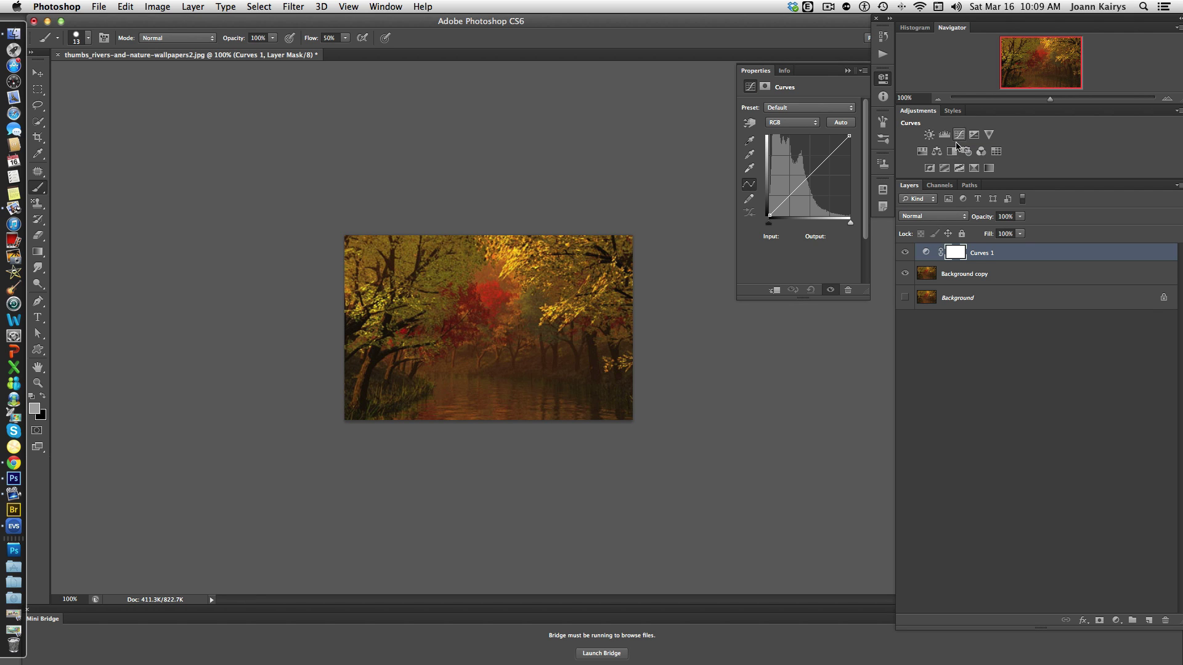
pyautogui.keyDown('alt'); pyautogui.click(926, 255); pyautogui.keyUp('alt')
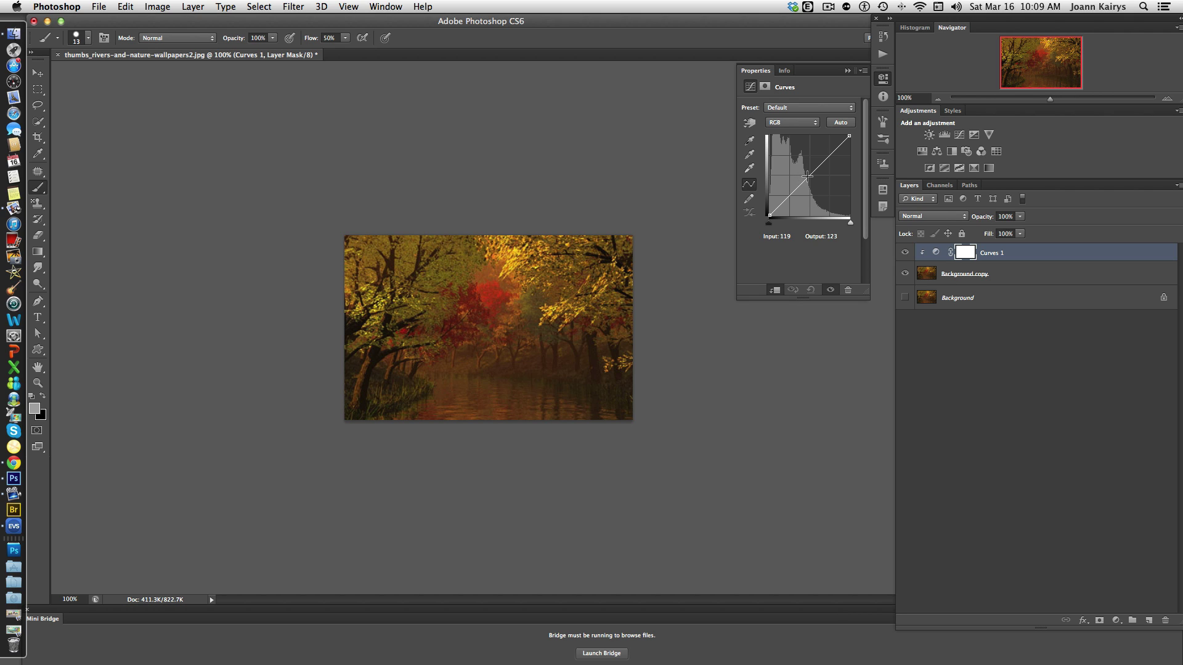
pyautogui.moveTo(807, 176); pyautogui.dragTo(788, 154)
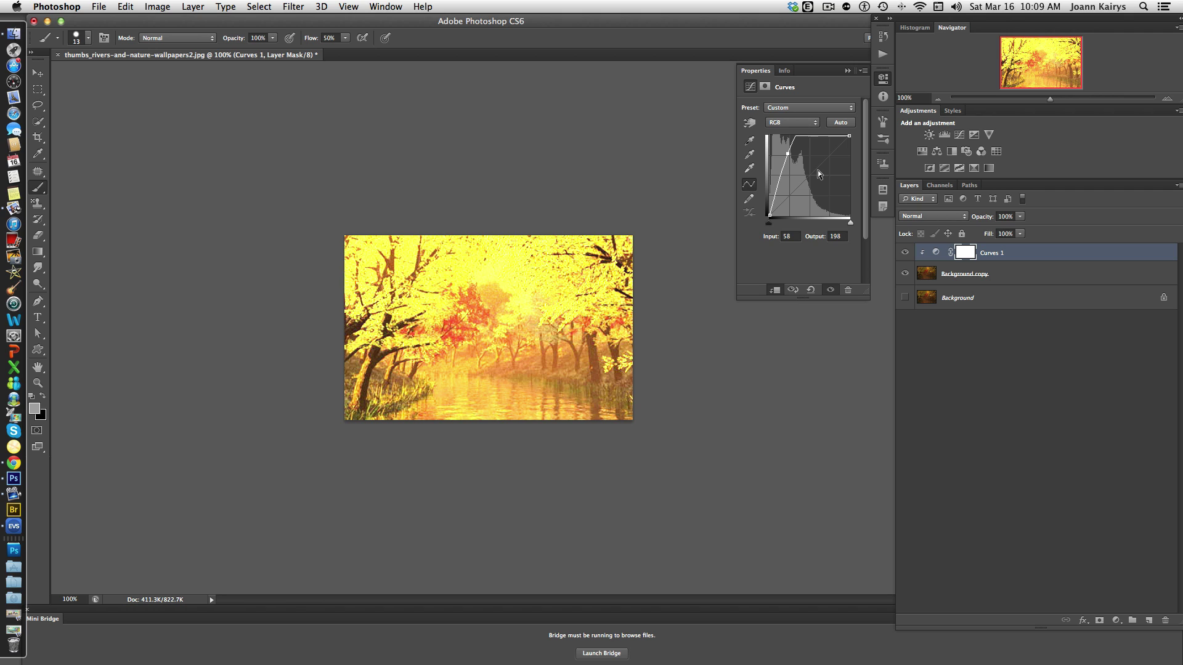
# - Invert the Curves 1 layer mask to solid black so the original tones return
pyautogui.click(764, 88)
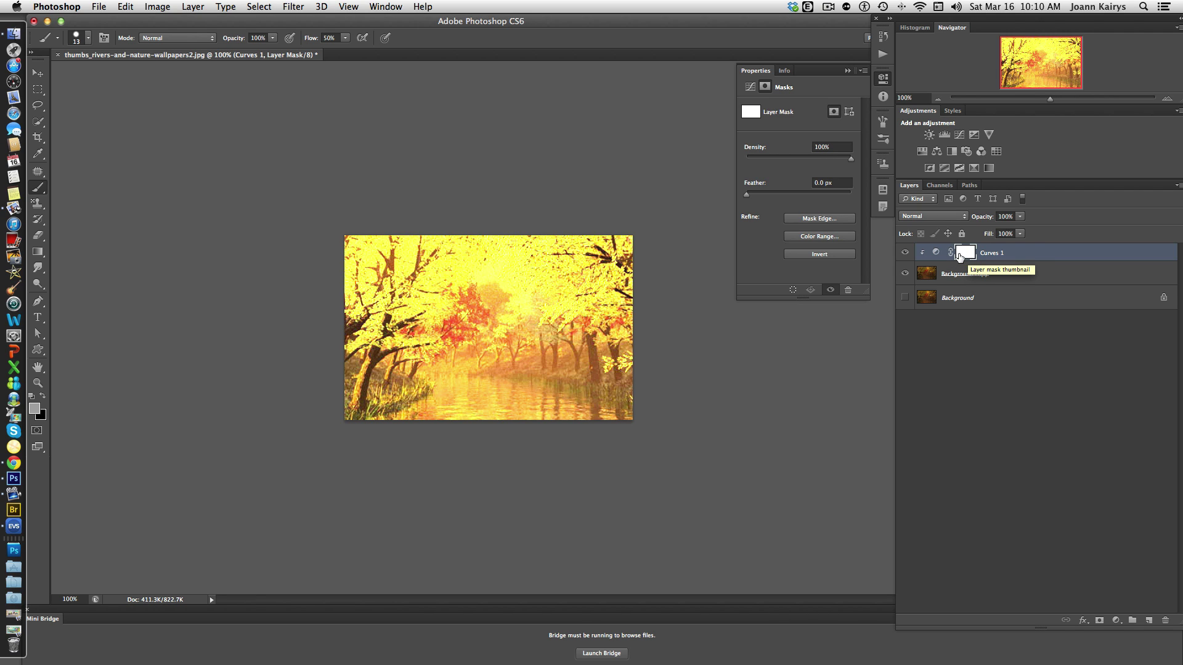
pyautogui.click(804, 259)
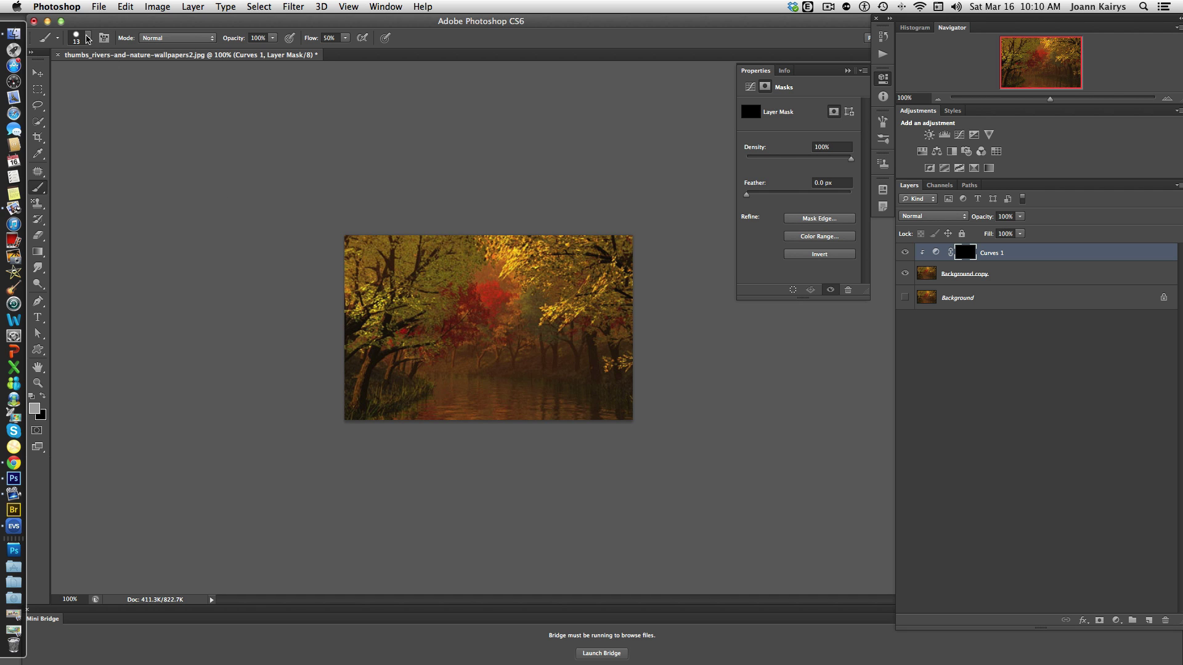
pyautogui.click(88, 39)
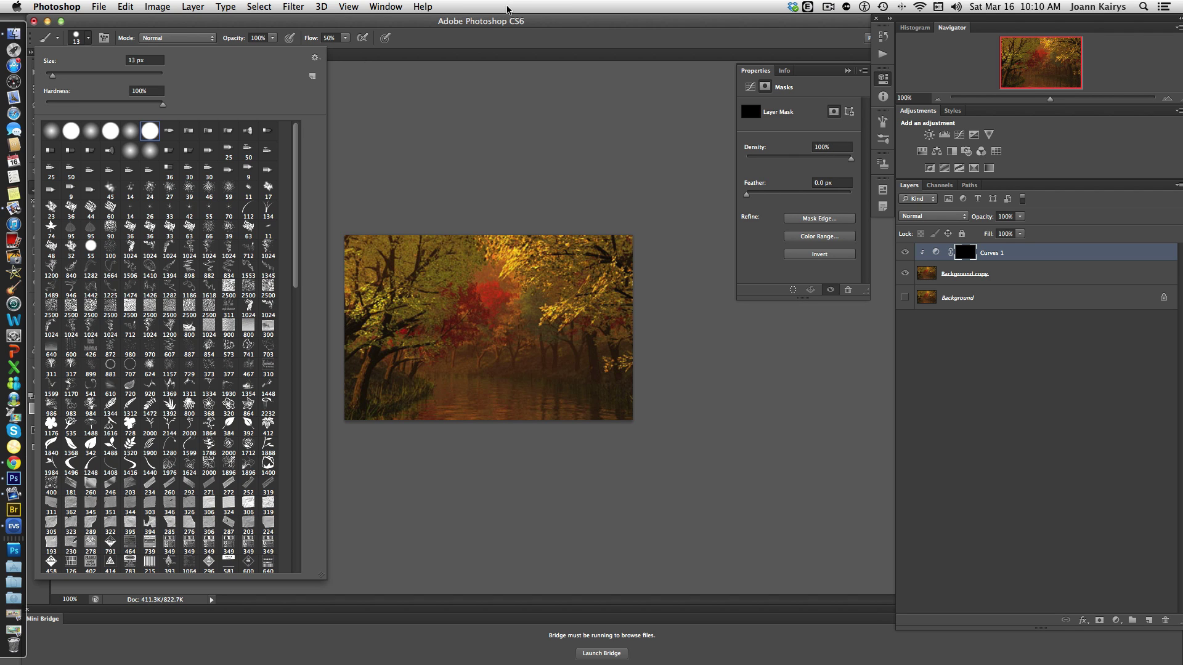
pyautogui.click(506, 12)
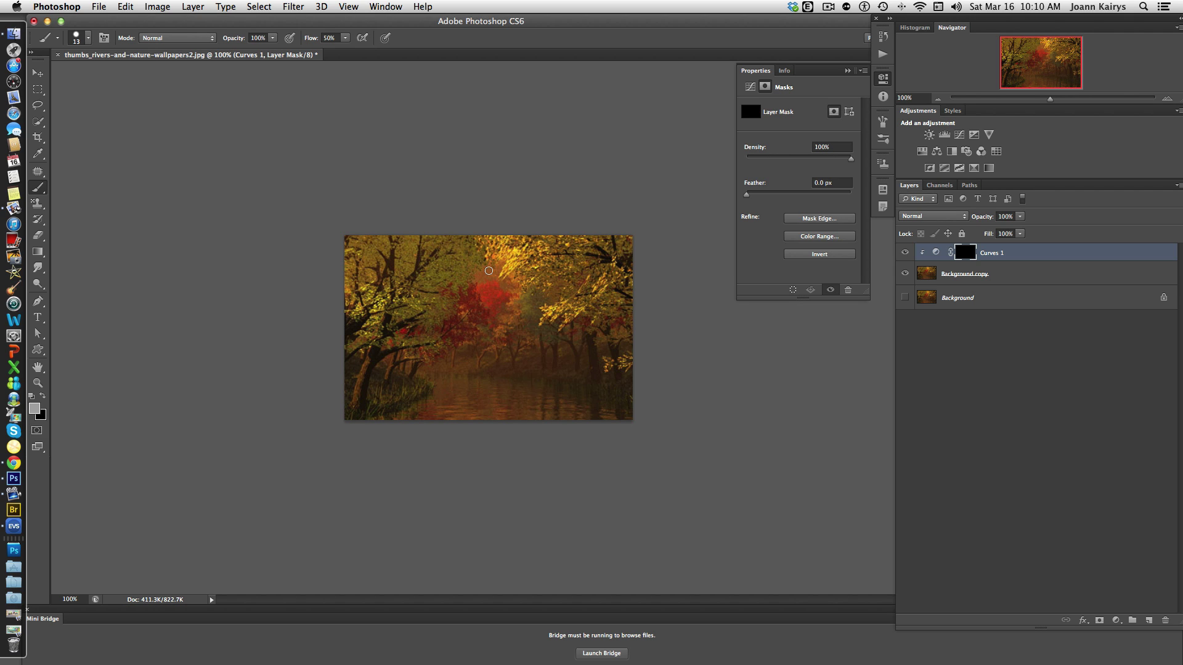
# - Paint white streaks and dabs on the Curves 1 mask across the upper-centre trees
pyautogui.moveTo(489, 269)
pyautogui.mouseDown()
pyautogui.moveTo(525, 282)
pyautogui.moveTo(518, 299)
pyautogui.moveTo(479, 285)
pyautogui.moveTo(500, 301)
pyautogui.moveTo(472, 303)
pyautogui.moveTo(526, 333)
pyautogui.moveTo(480, 339)
pyautogui.moveTo(493, 353)
pyautogui.moveTo(520, 348)
pyautogui.moveTo(478, 359)
pyautogui.moveTo(485, 376)
pyautogui.moveTo(531, 372)
pyautogui.mouseUp()
pyautogui.click(503, 358)
pyautogui.click(514, 372)
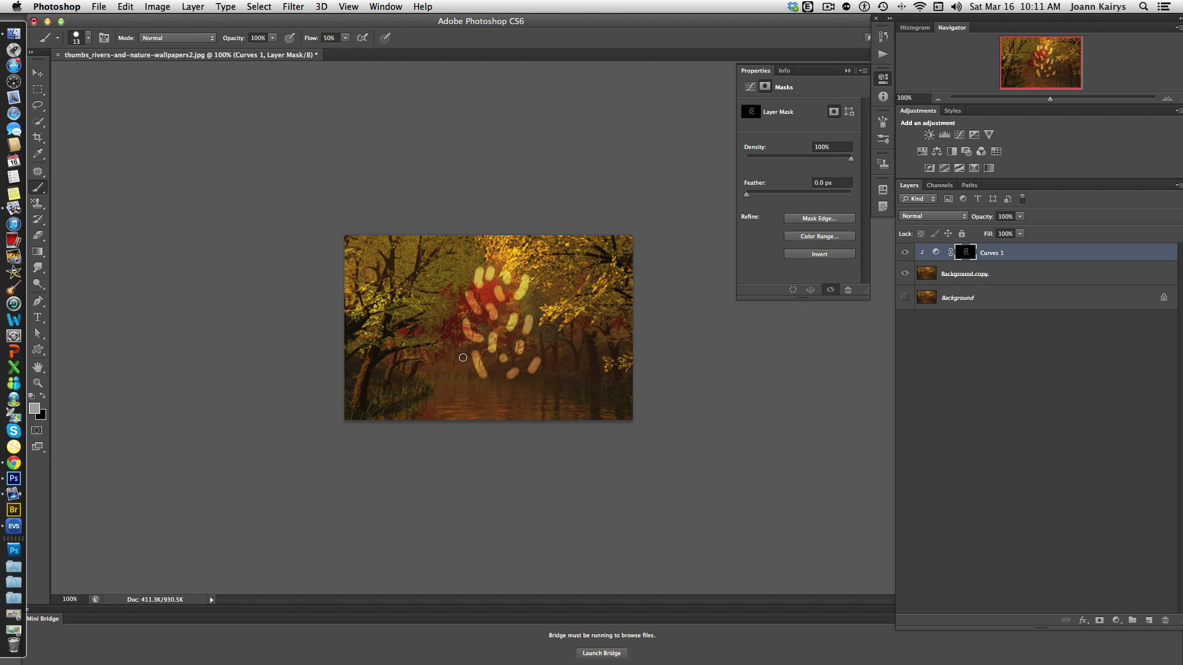
pyautogui.moveTo(460, 349); pyautogui.dragTo(471, 369)
pyautogui.moveTo(527, 317); pyautogui.dragTo(528, 328)
pyautogui.click(538, 299)
pyautogui.moveTo(495, 374); pyautogui.dragTo(504, 391)
pyautogui.click(469, 385)
# - Paint more white dabs and short streaks in the lower centre and onto the water
pyautogui.click(521, 392)
pyautogui.click(539, 404)
pyautogui.click(490, 401)
pyautogui.click(456, 412)
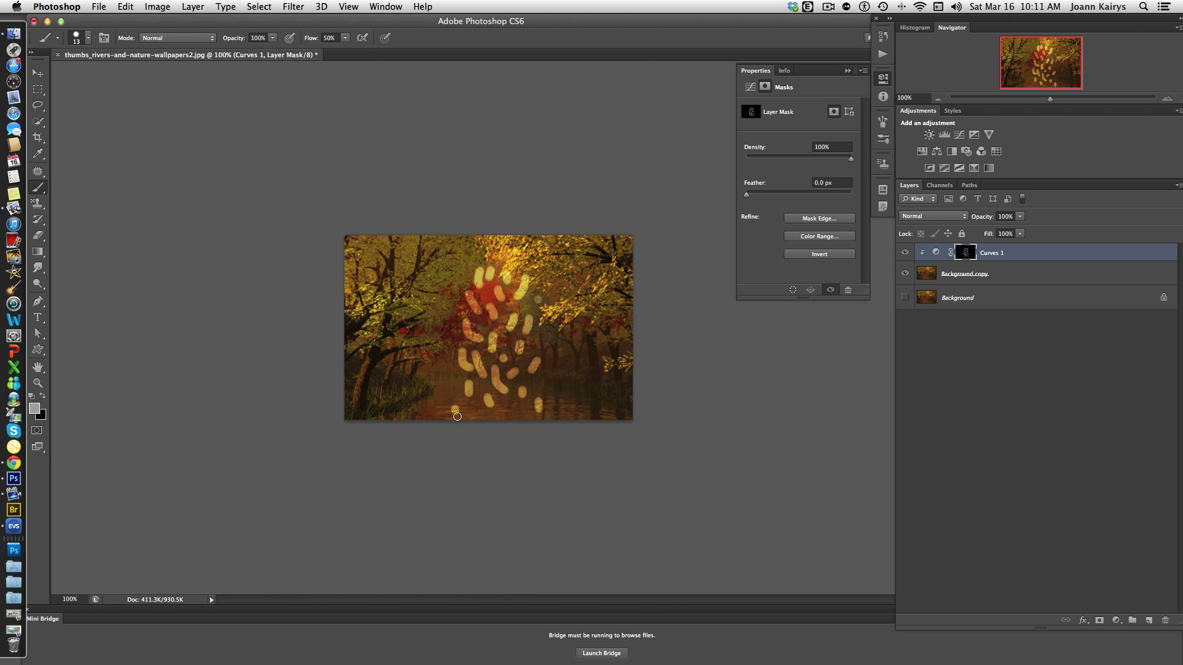
pyautogui.click(563, 411)
pyautogui.click(590, 414)
pyautogui.moveTo(503, 401); pyautogui.dragTo(508, 412)
pyautogui.moveTo(545, 381); pyautogui.dragTo(548, 390)
# - Apply a Motion Blur with angle -83° and distance 301 pixels to the Curves 1 mask
pyautogui.click(294, 8)
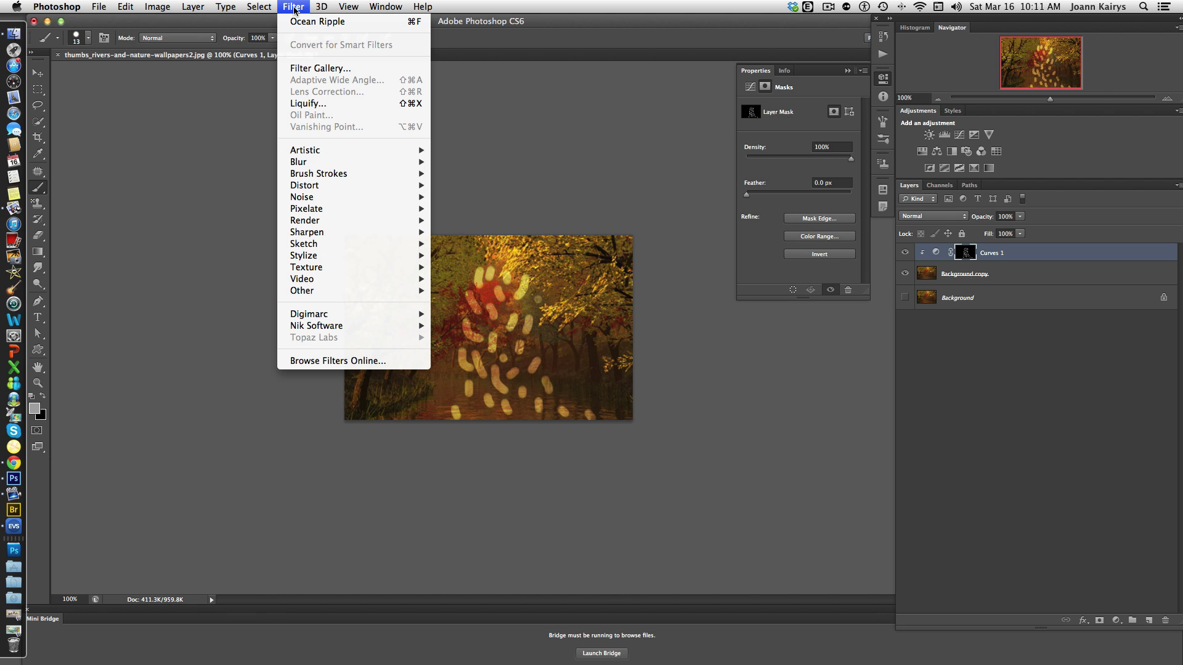
pyautogui.moveTo(300, 162)
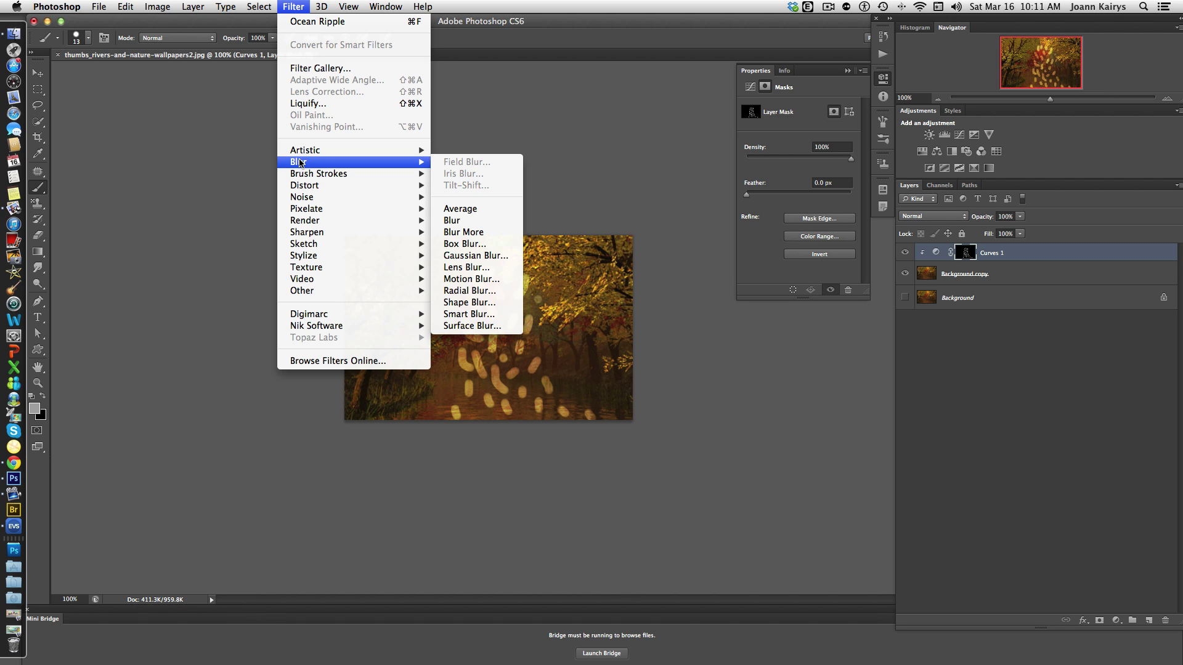
pyautogui.click(461, 281)
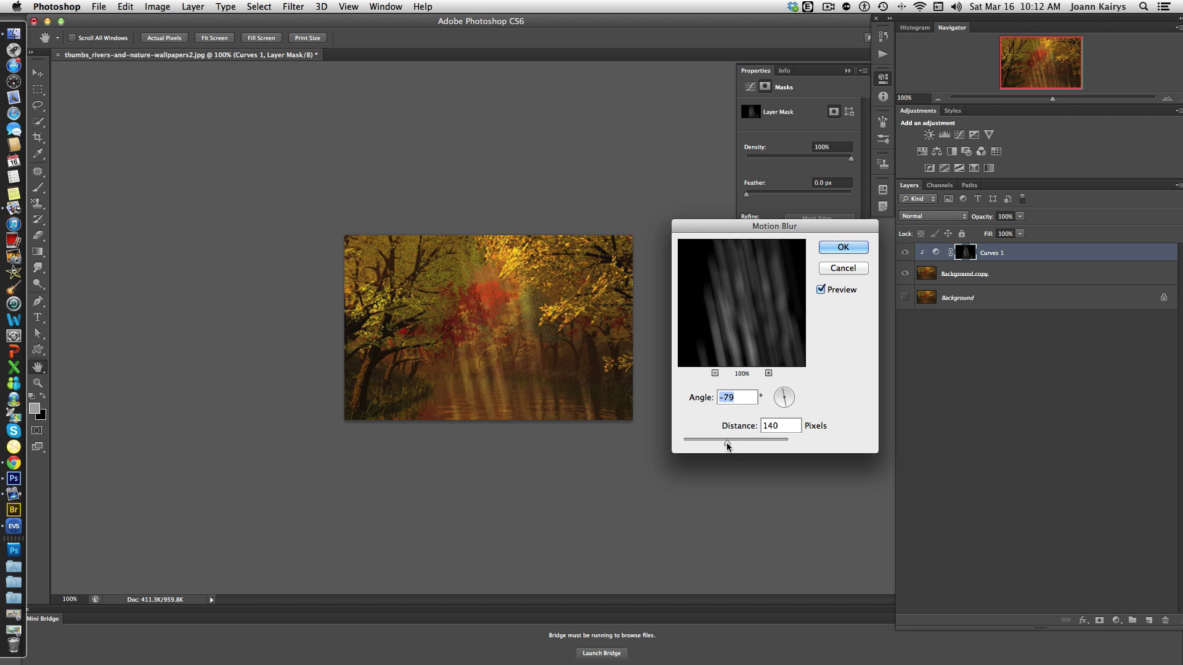
pyautogui.moveTo(727, 446); pyautogui.dragTo(756, 453)
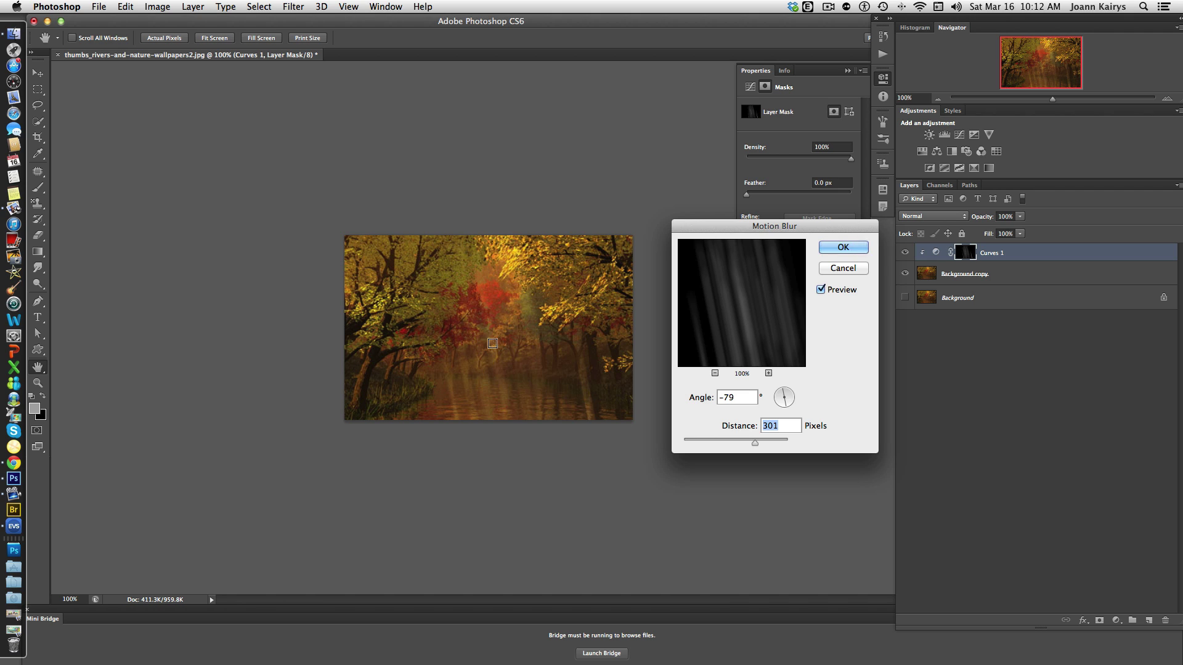
pyautogui.click(787, 408)
pyautogui.click(783, 408)
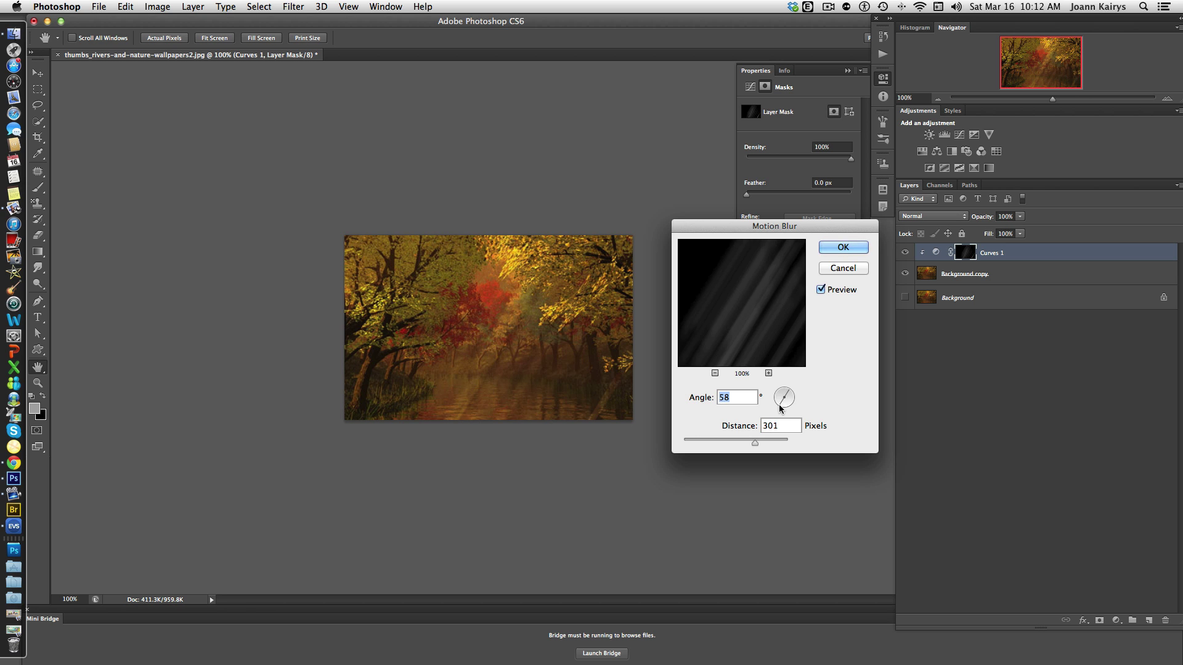
pyautogui.click(787, 409)
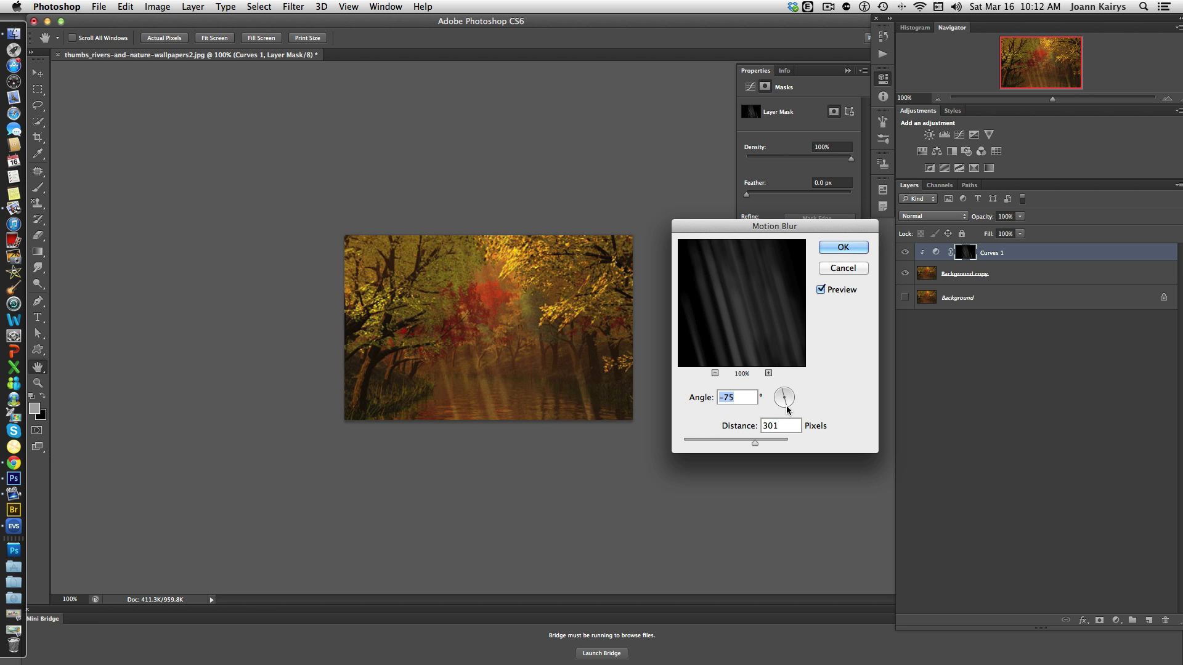
pyautogui.click(786, 410)
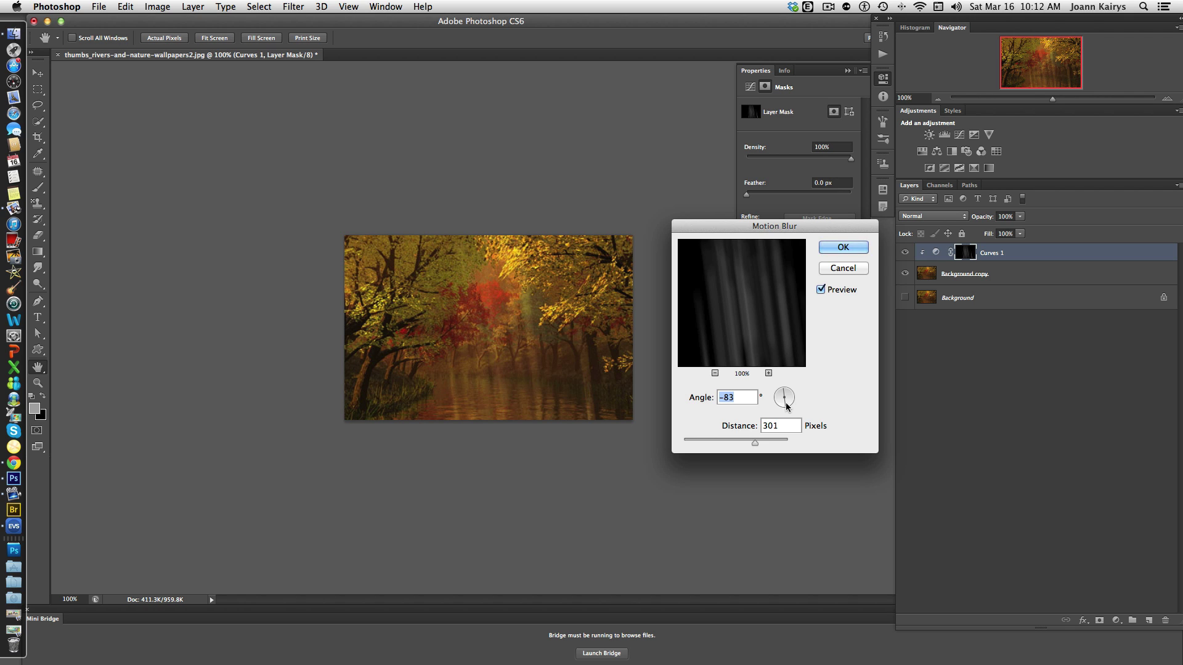
pyautogui.click(831, 249)
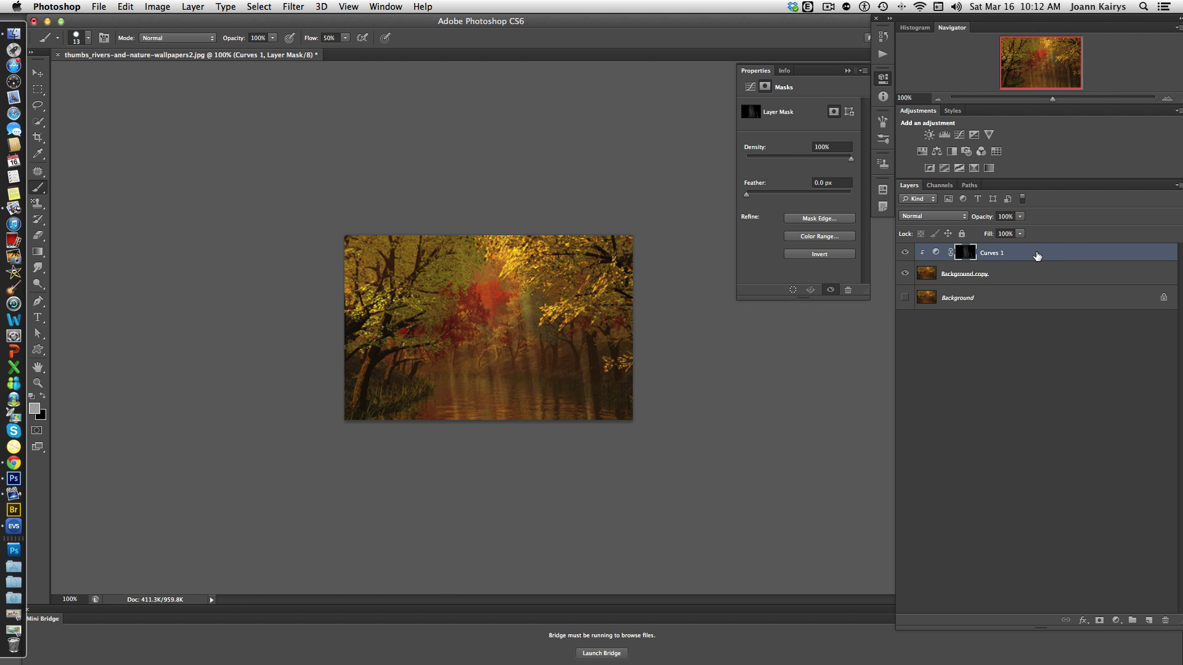
# - Select the Curves 1 layer mask thumbnail as the filter target
pyautogui.press('super+2')
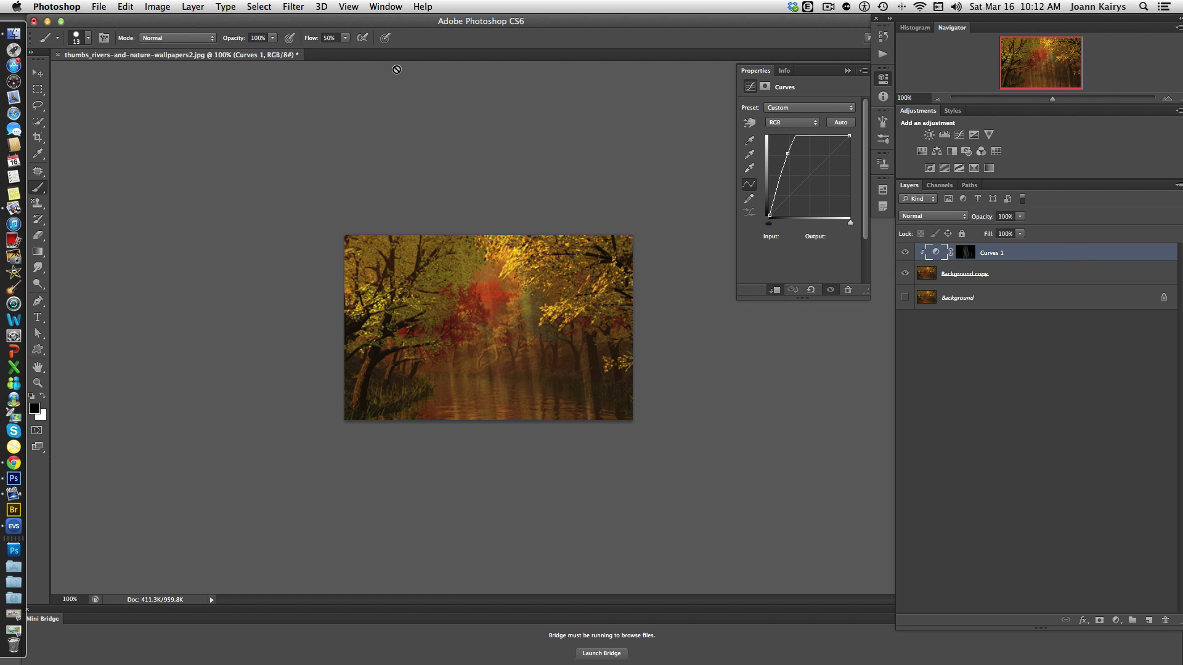
pyautogui.click(295, 8)
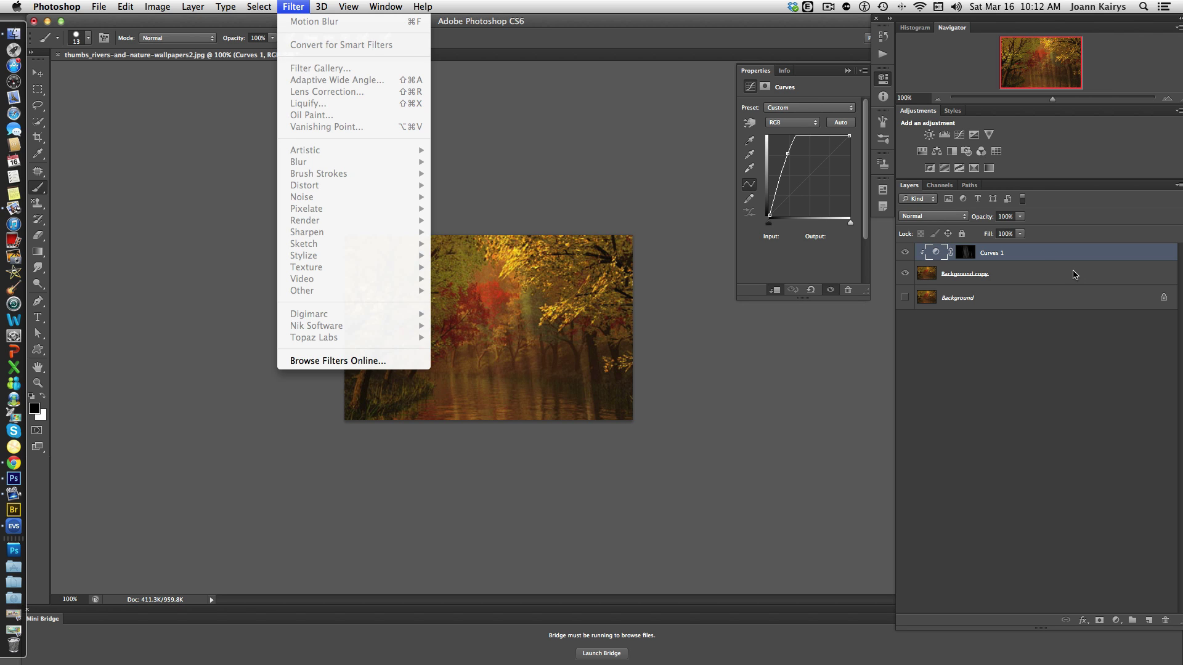
pyautogui.click(1041, 253)
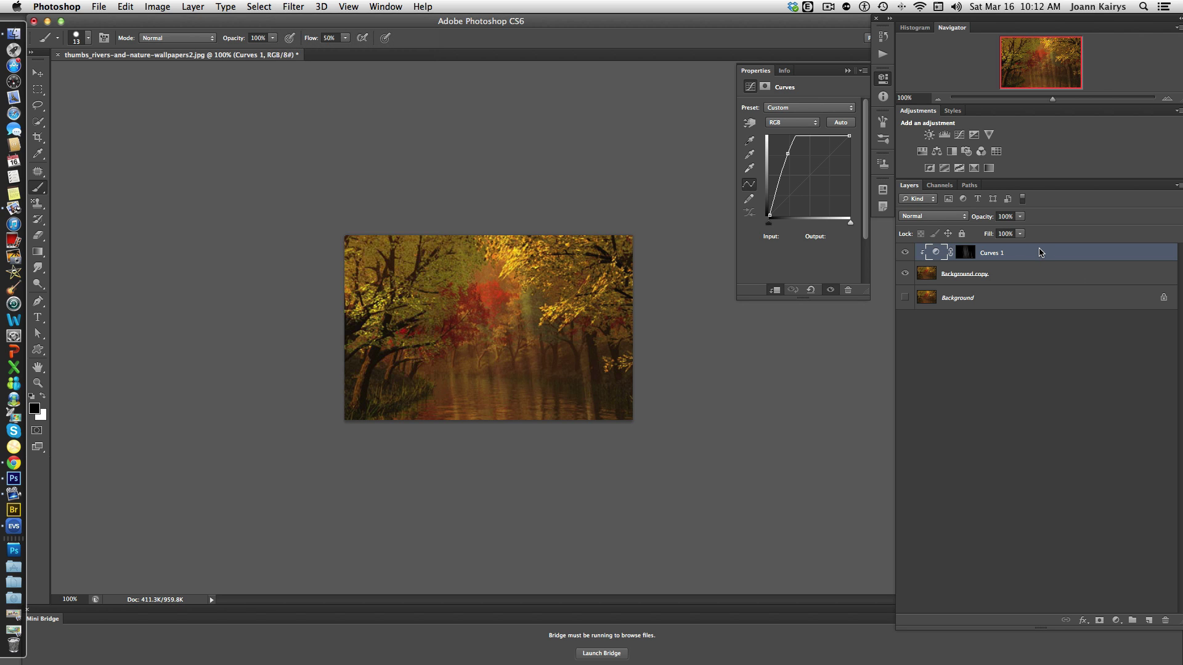
pyautogui.click(847, 71)
pyautogui.click(965, 252)
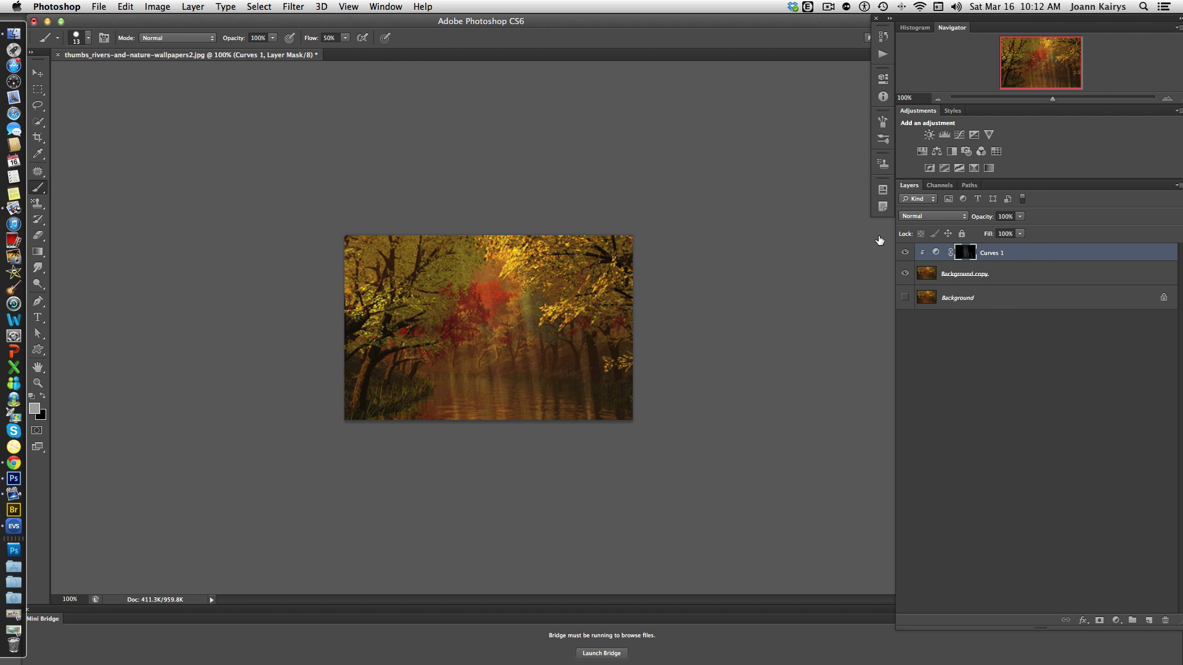
# - Open Distort > Ocean Ripple in the Filter Gallery, previewing Ripple Size 15, Magnitude 12
pyautogui.click(287, 9)
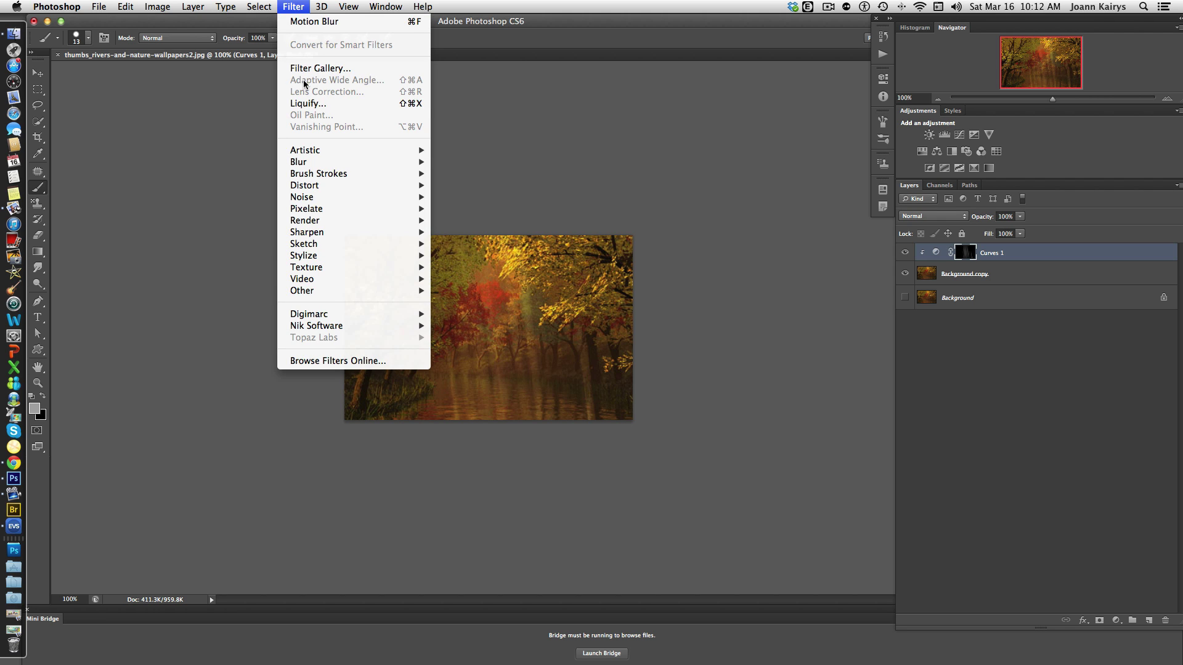
pyautogui.moveTo(307, 197)
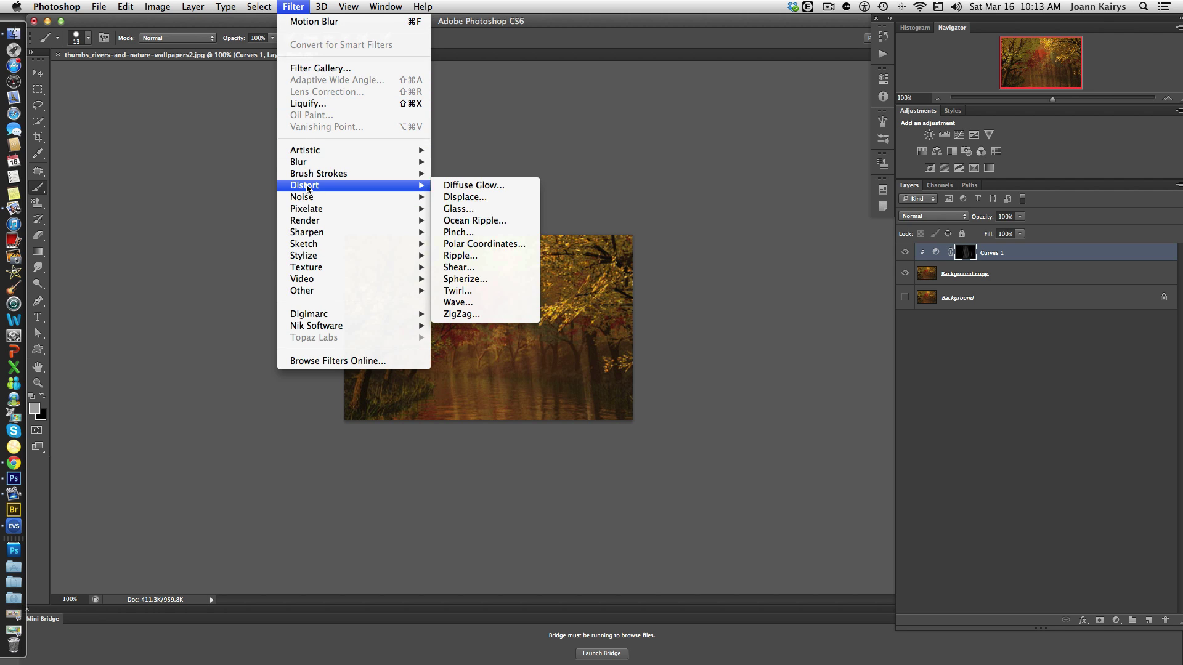
pyautogui.moveTo(395, 197)
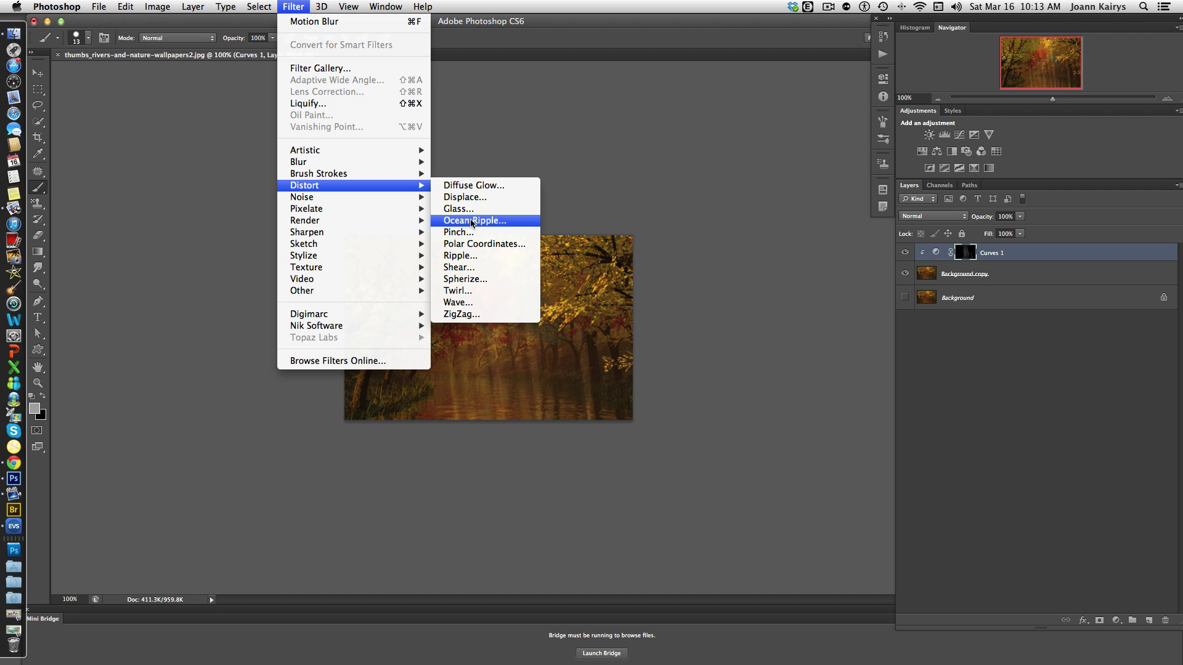
pyautogui.click(472, 220)
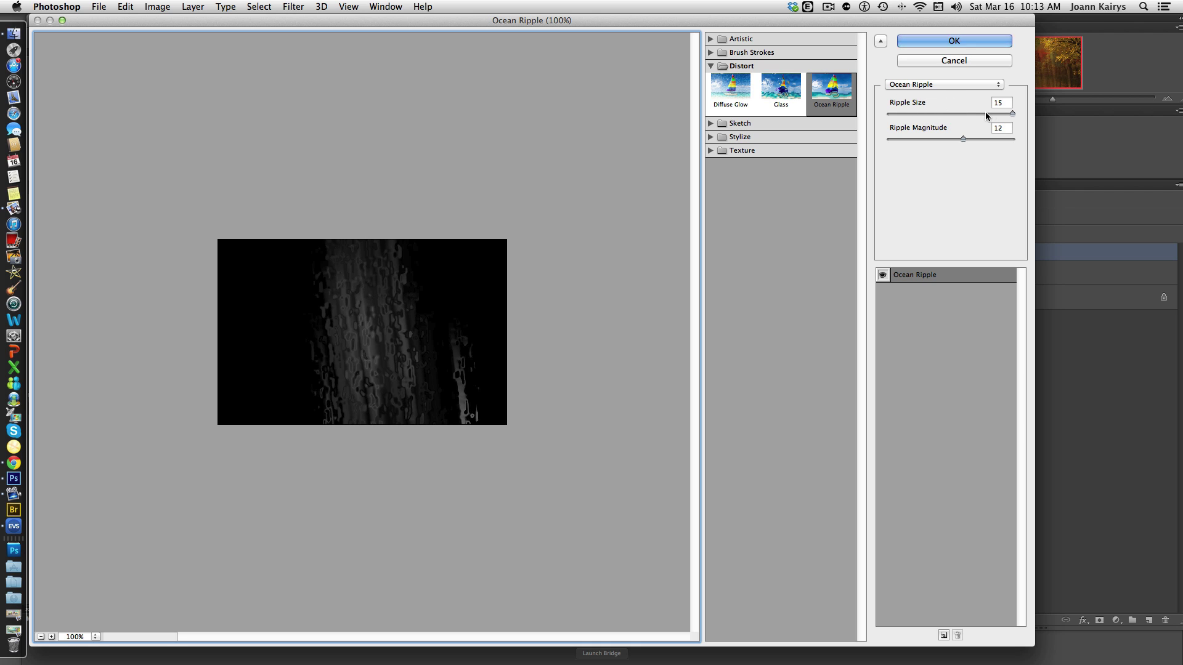
# - Set Ocean Ripple to size 12 and magnitude 9 and apply it to the mask
pyautogui.moveTo(1012, 112); pyautogui.dragTo(945, 142)
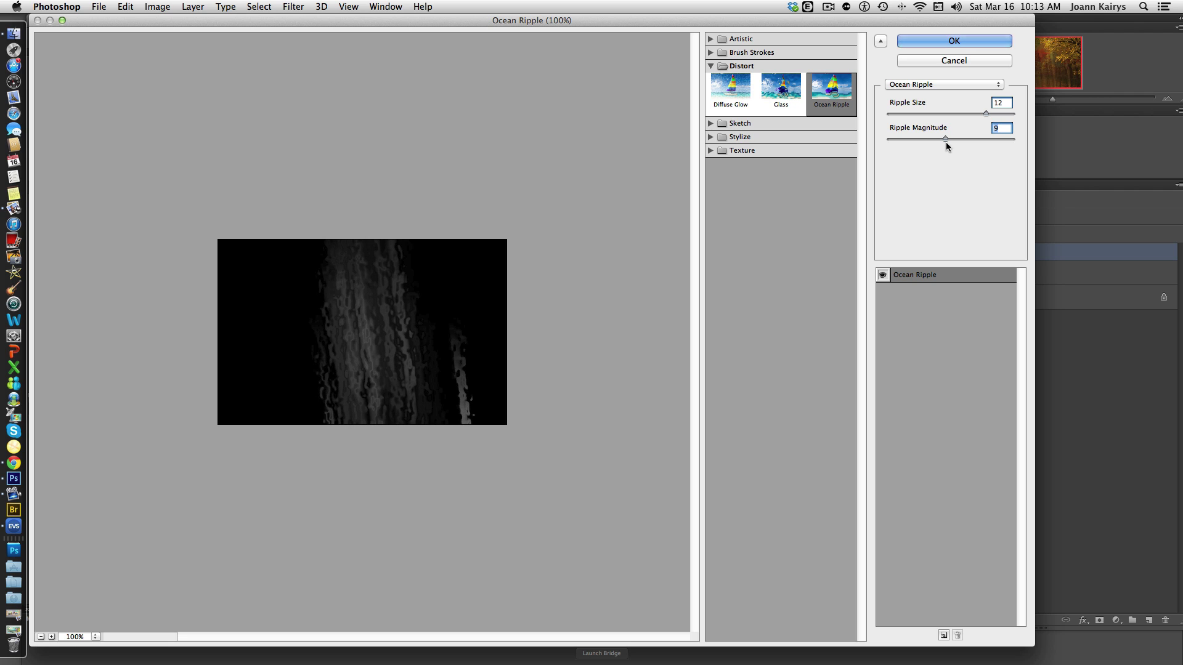
pyautogui.click(932, 40)
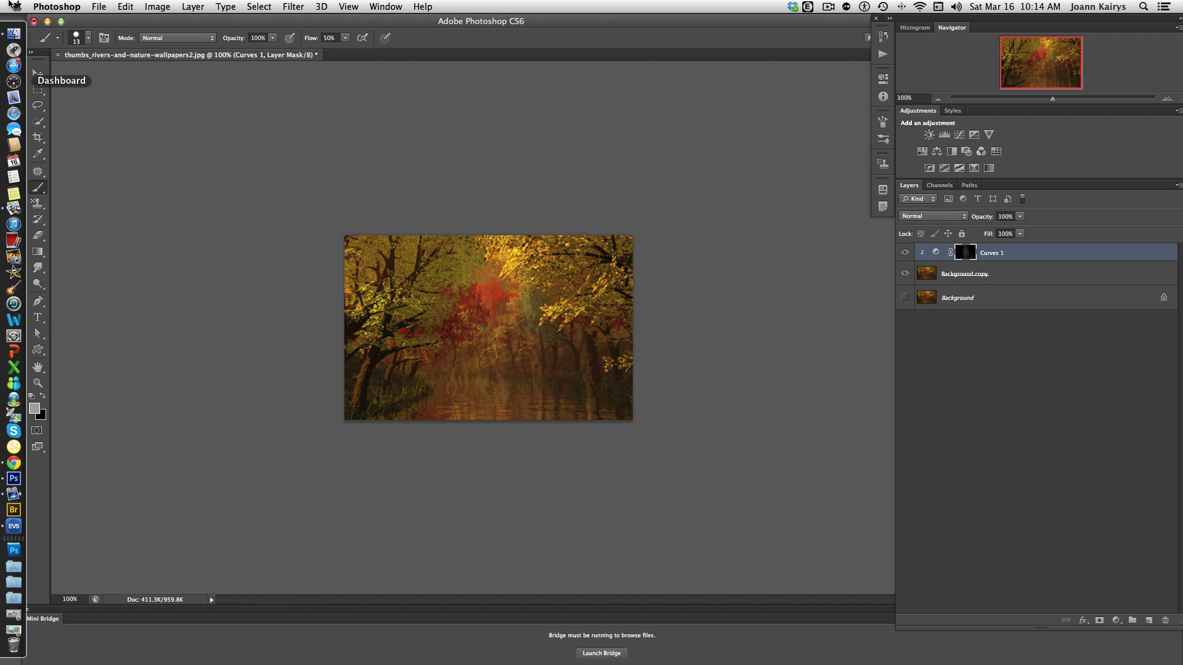
pyautogui.click(905, 253)
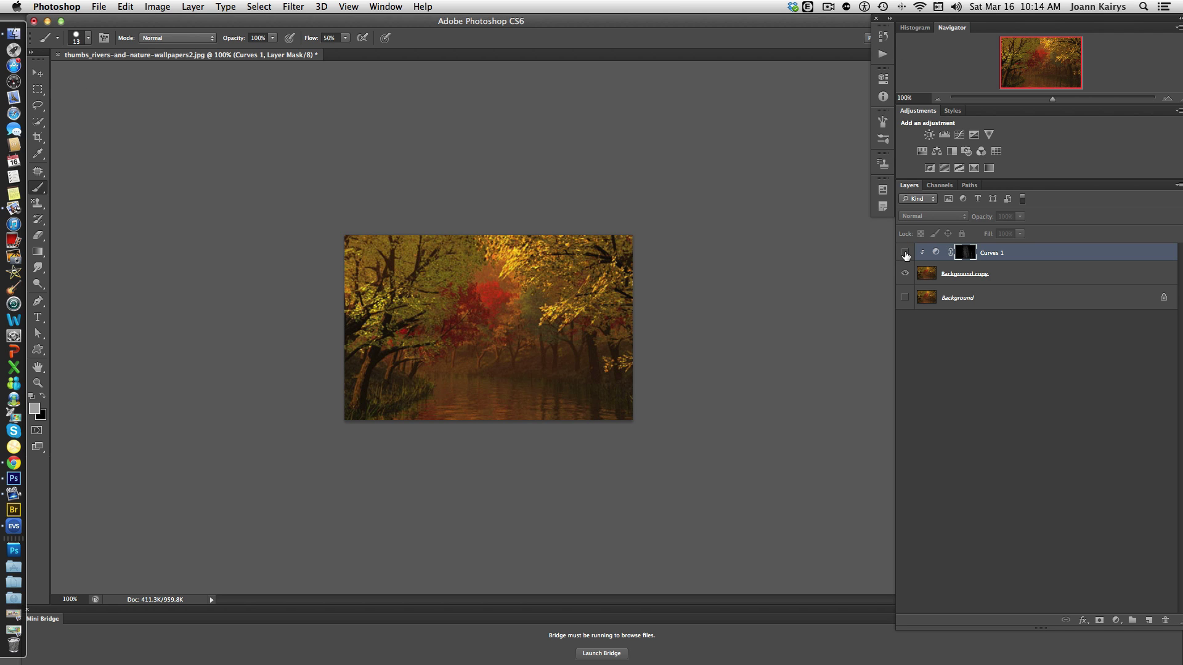
pyautogui.click(905, 253)
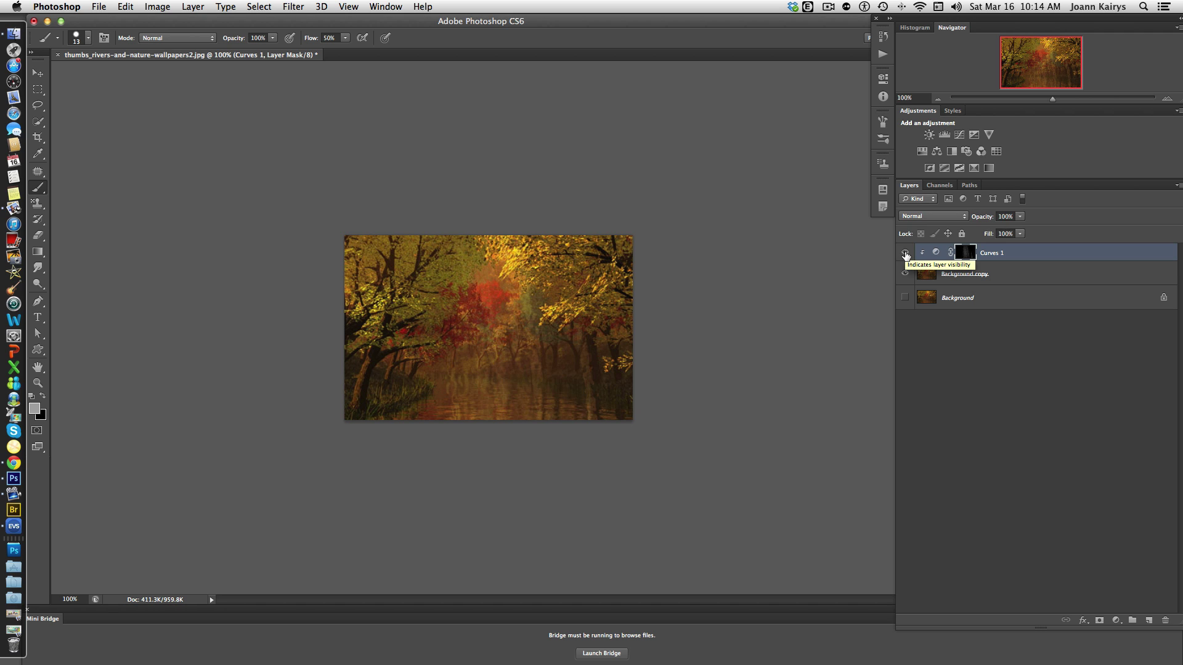
pyautogui.click(905, 253)
pyautogui.click(905, 254)
pyautogui.click(1019, 216)
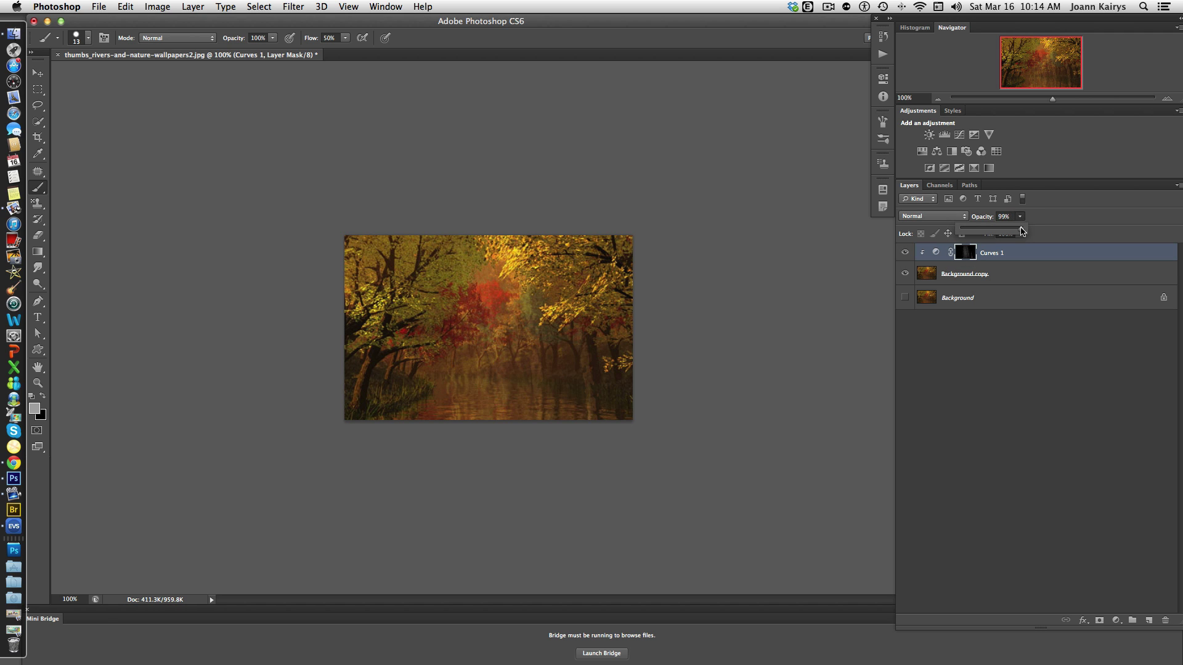
pyautogui.moveTo(1021, 230); pyautogui.dragTo(1055, 245)
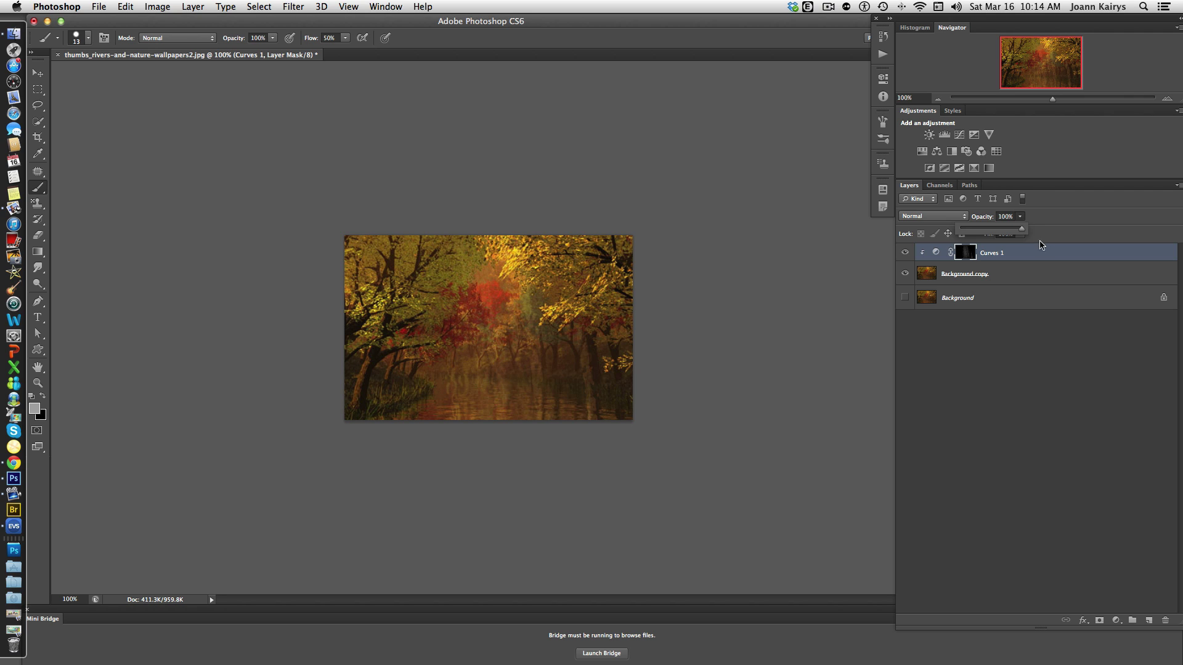